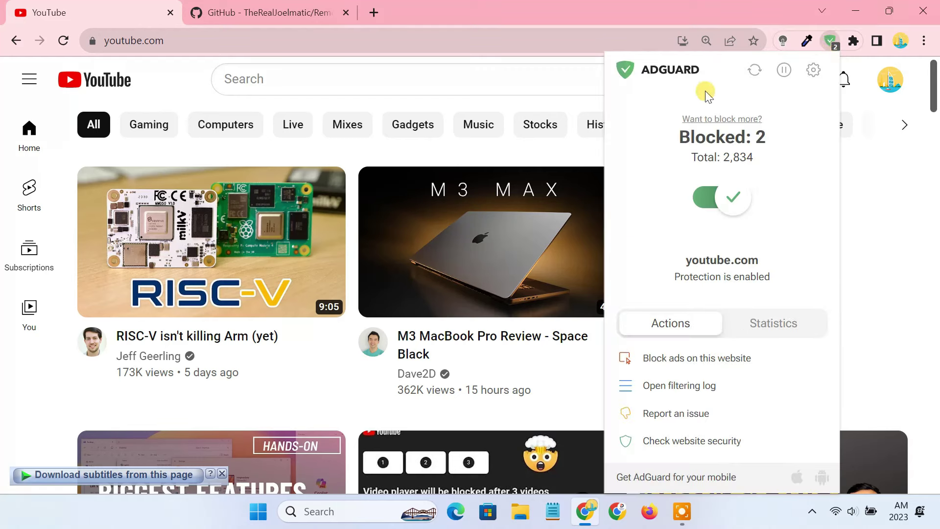
Dismiss AdGuard, open the M3 MacBook Pro Review video, and highlight its ad-blocker warning heading.
left_click(555, 157)
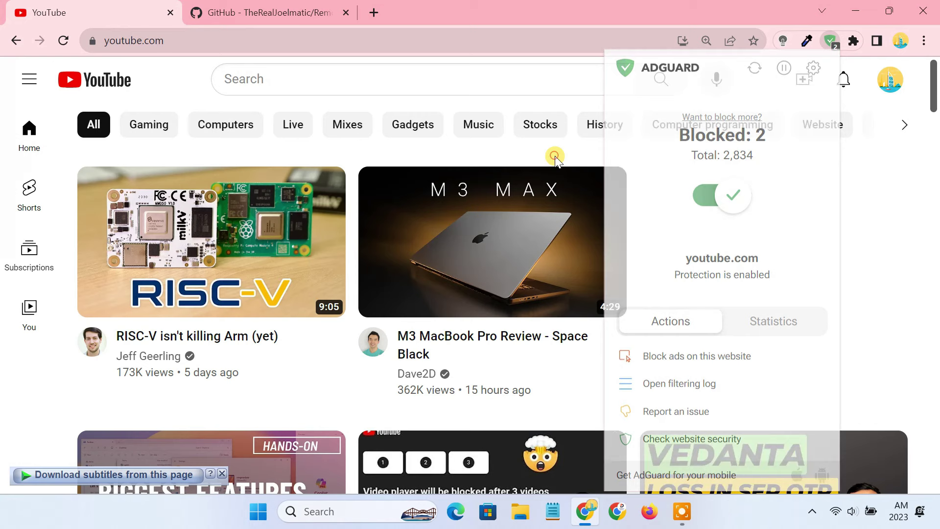
left_click(487, 235)
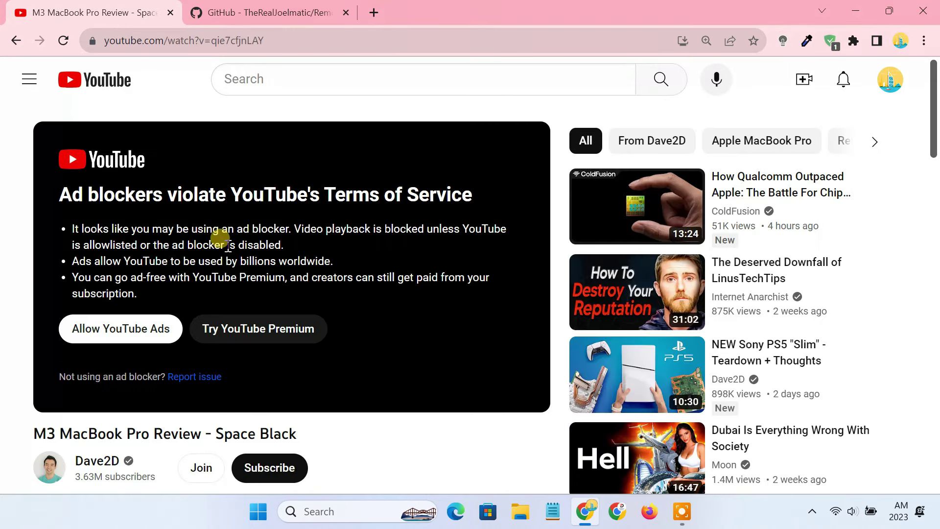
left_click_drag(58, 197, 486, 195)
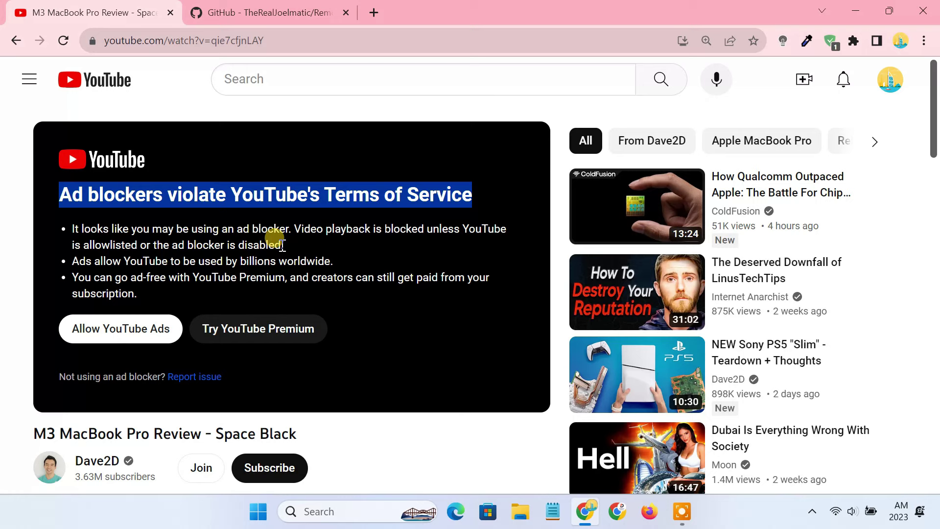
Switch off AdGuard protection for youtube.com, close its panel, and pause the now-playing video.
left_click(831, 49)
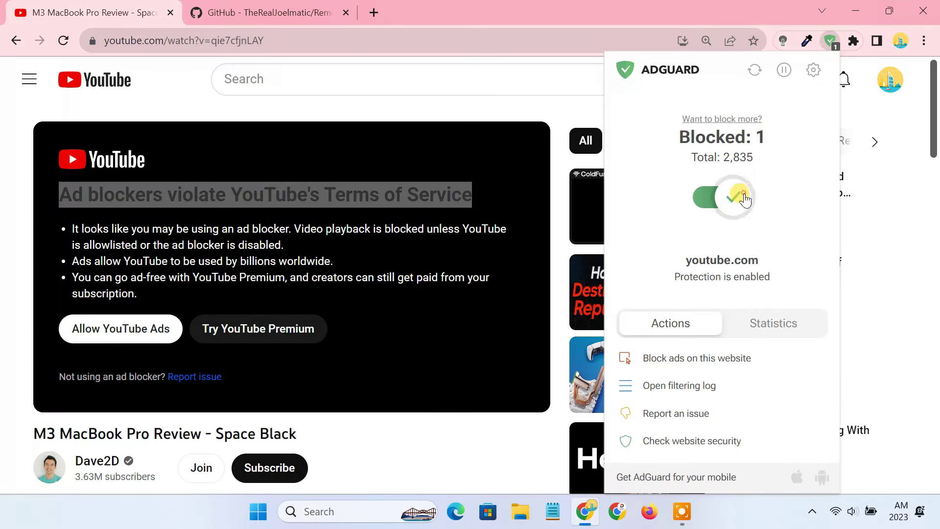
left_click(733, 197)
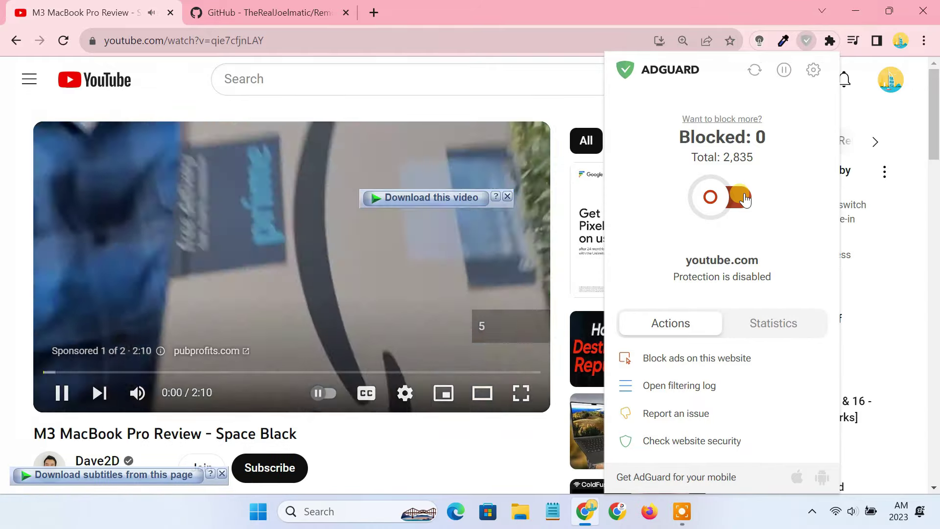
left_click(283, 228)
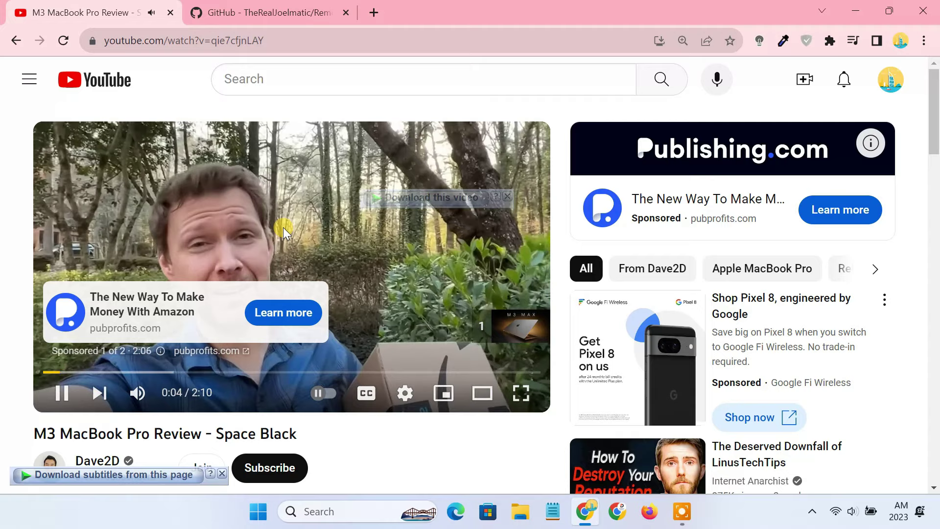
left_click(282, 227)
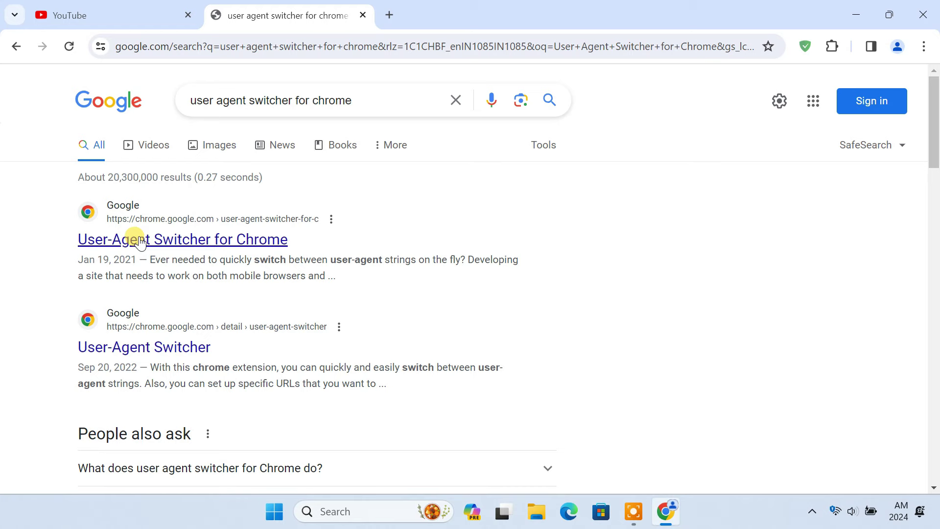
Open the 'User-Agent Switcher for Chrome' result from the Google search results.
left_click(218, 245)
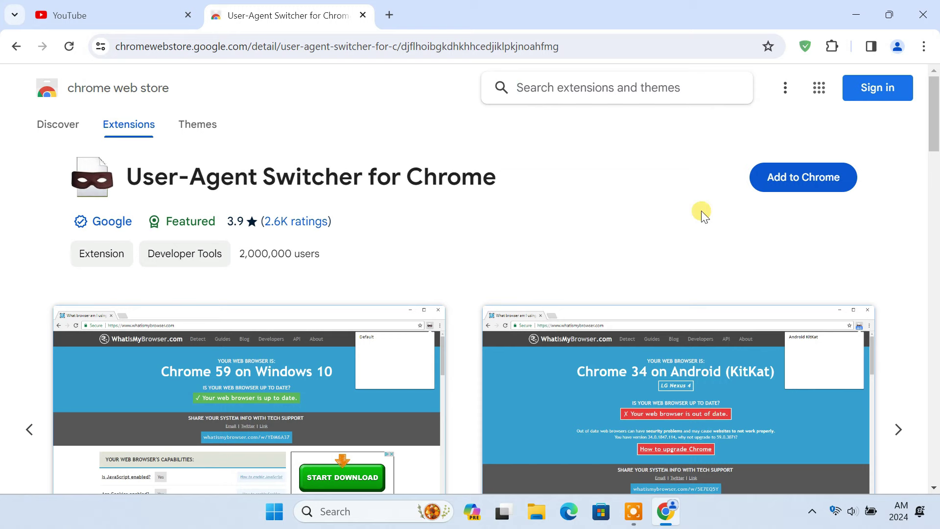
Add User-Agent Switcher for Chrome to the browser and dismiss the confirmation.
left_click(779, 180)
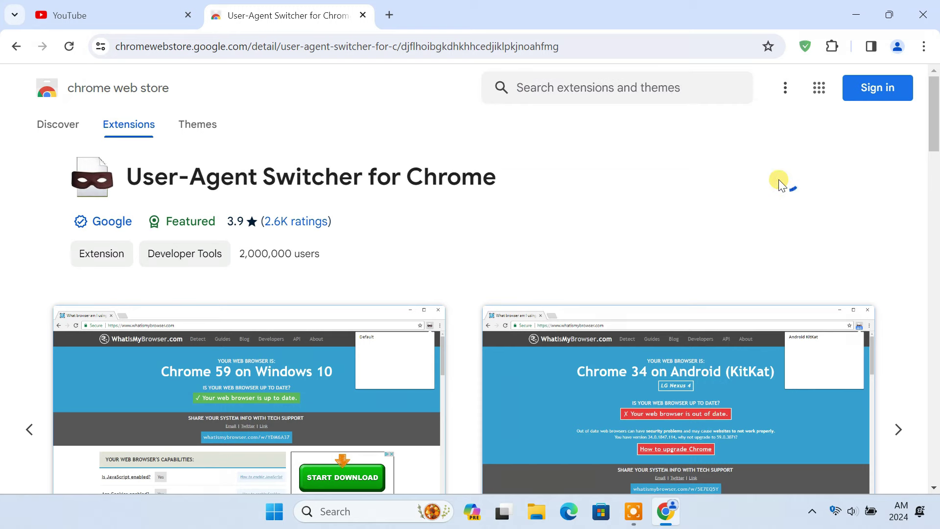
left_click(520, 178)
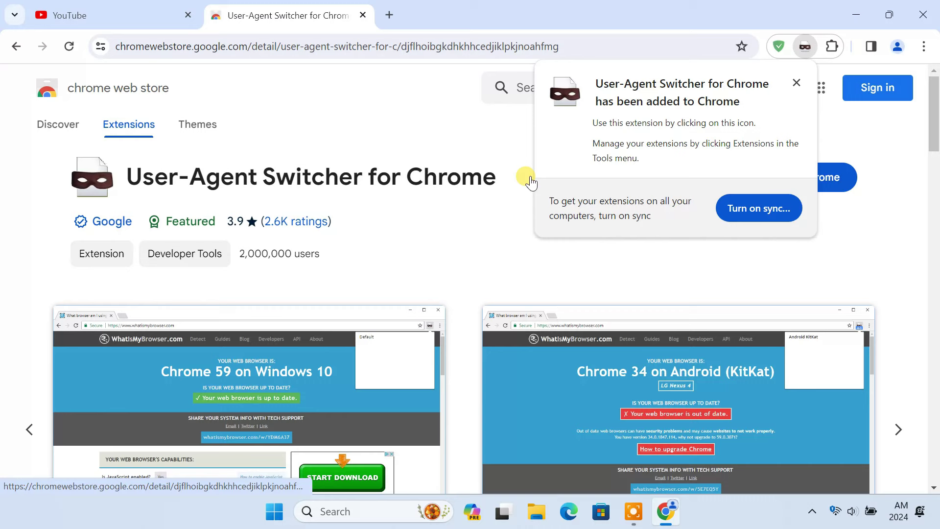
left_click(796, 82)
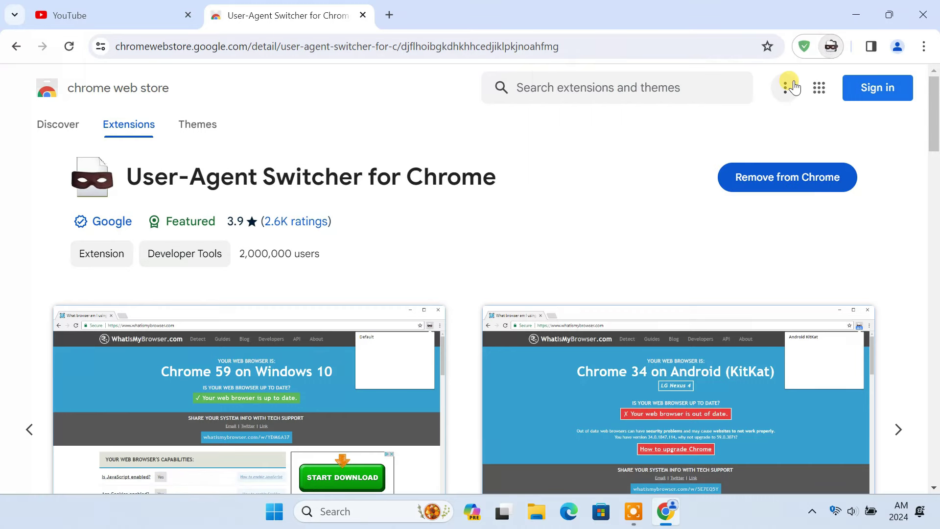
Pin User-Agent Switcher to the toolbar and bring up its context menu for Options.
left_click(831, 46)
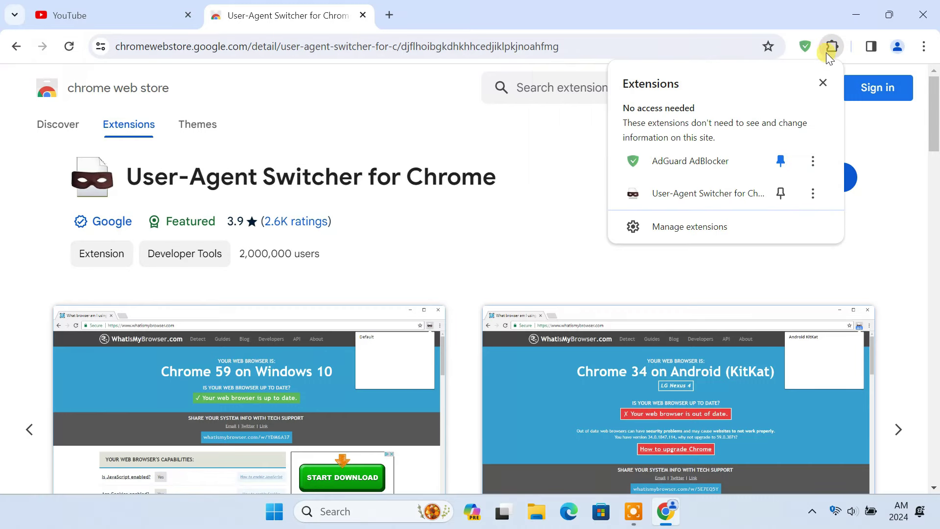
left_click(782, 193)
left_click(578, 169)
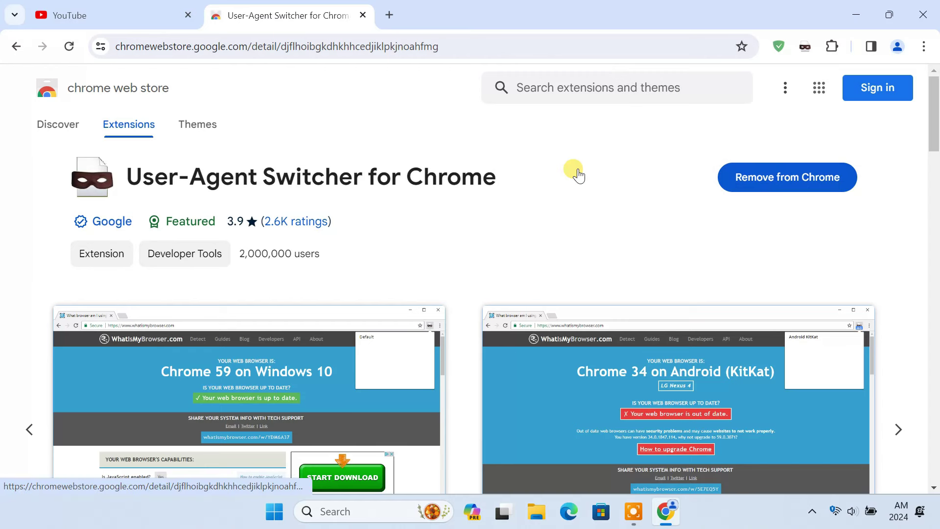
right_click(807, 45)
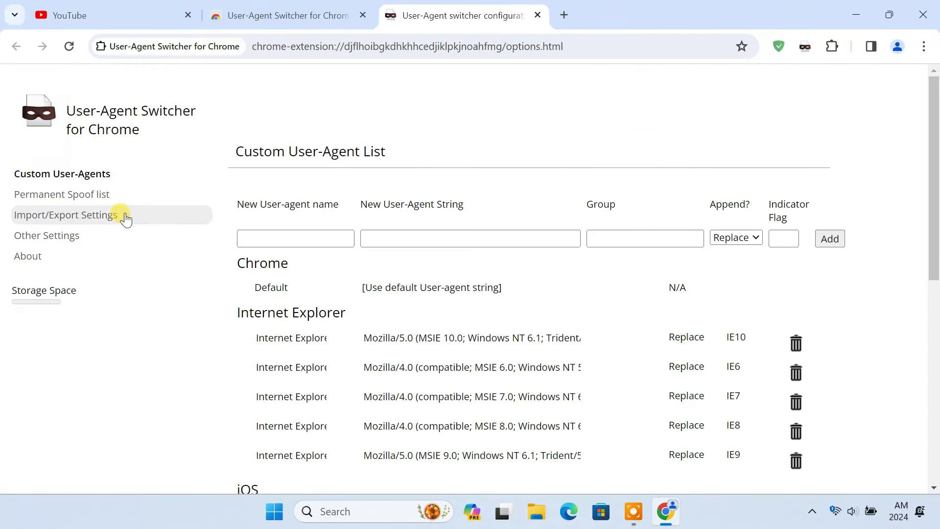
Add a permanent spoof entry mapping youtube.com to the Windows Phone 8 user-agent.
left_click(105, 197)
left_click(313, 226)
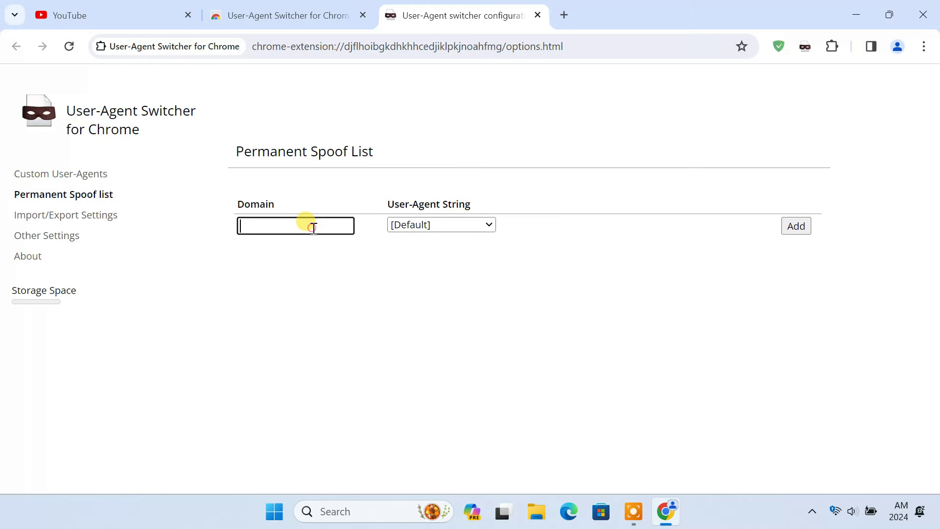
type("youtube.com")
left_click(443, 224)
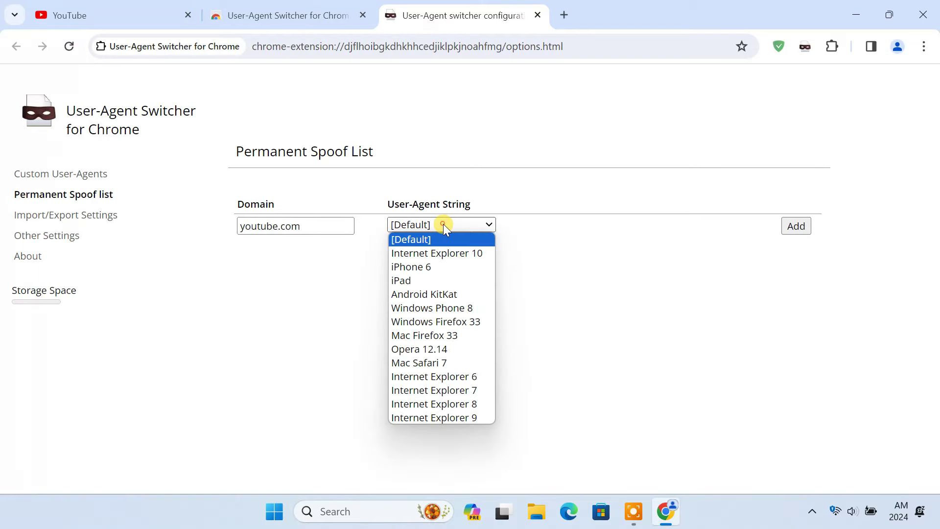
left_click(447, 312)
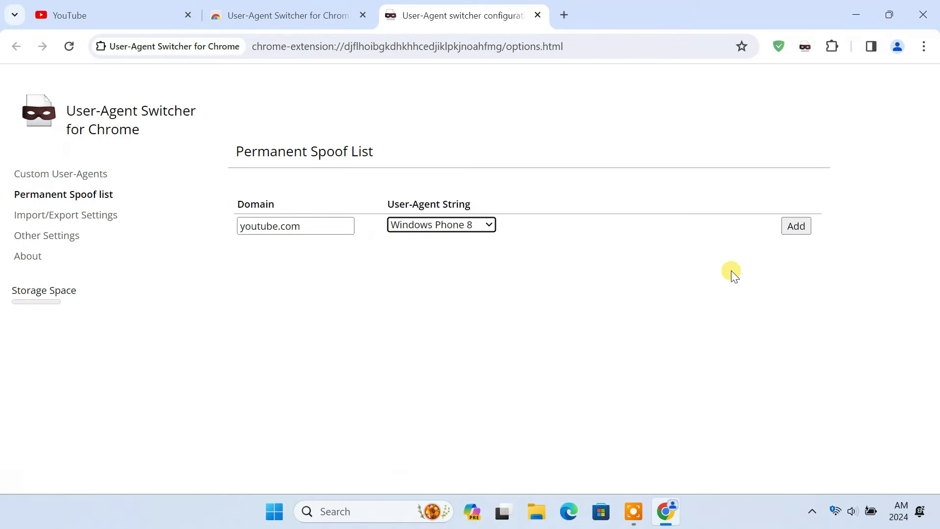
left_click(803, 229)
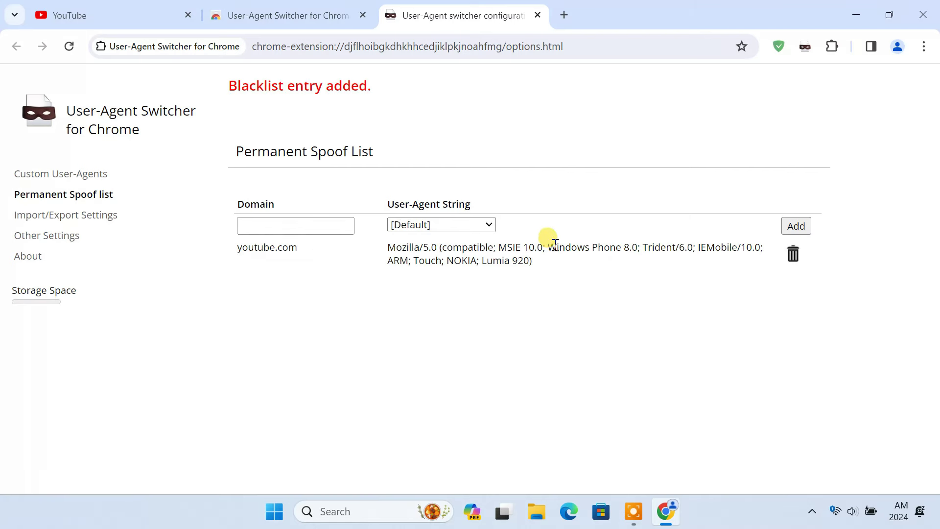
left_click_drag(549, 247, 638, 247)
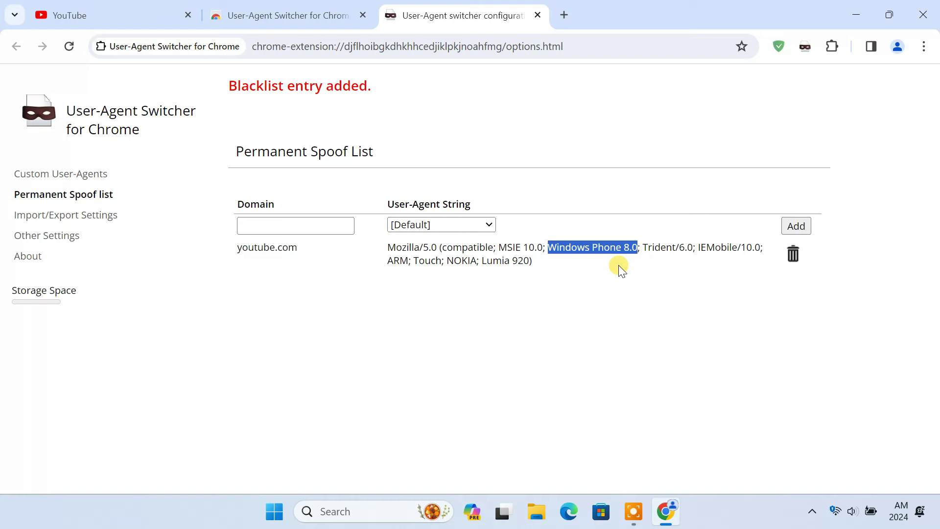
In Other Settings, enable permanent-spoof override and per-tab toolbar spoofing.
left_click(53, 236)
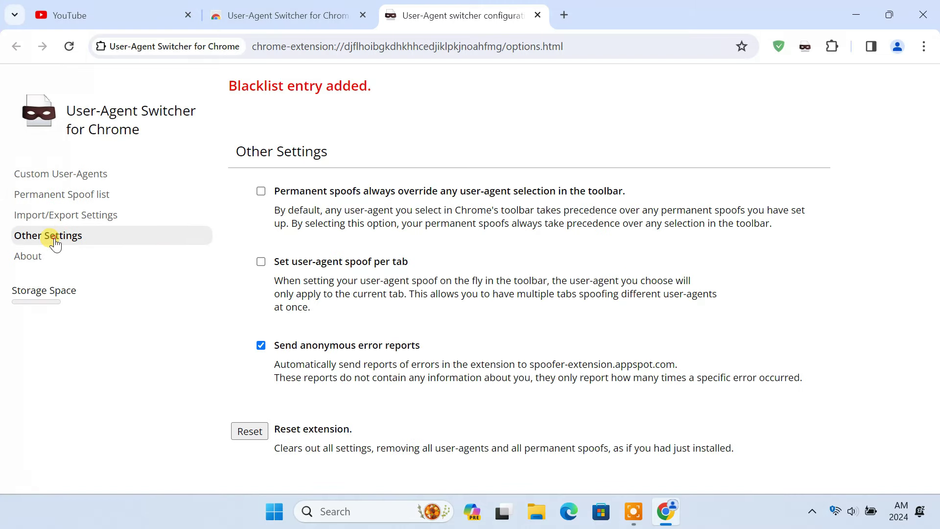
left_click(261, 191)
left_click(260, 262)
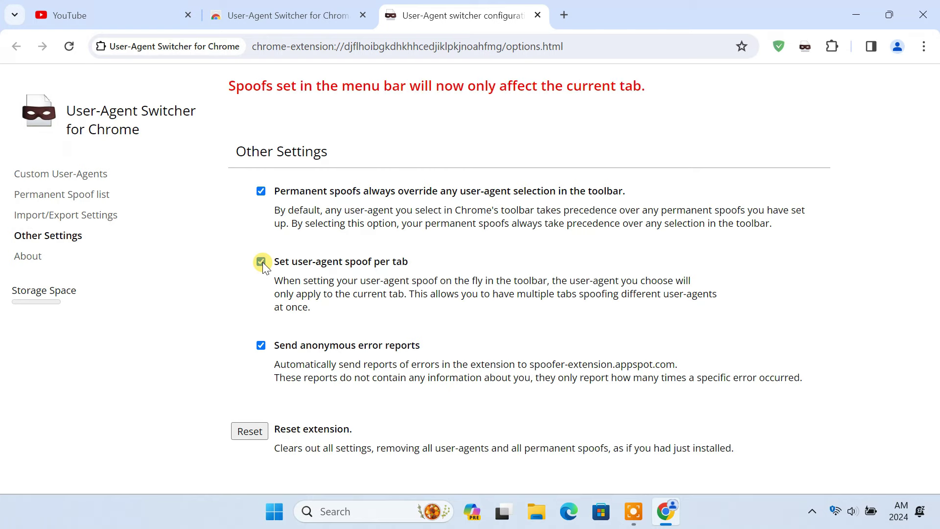
Close the extension tabs, load youtube.com in a new tab, and proceed past the outdated-browser notice.
left_click(537, 15)
left_click(393, 15)
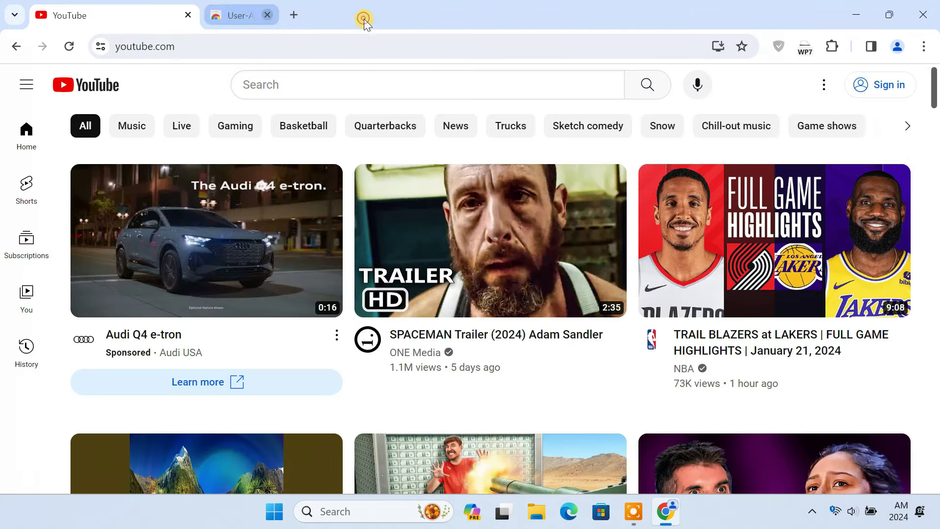
left_click(214, 15)
left_click(188, 15)
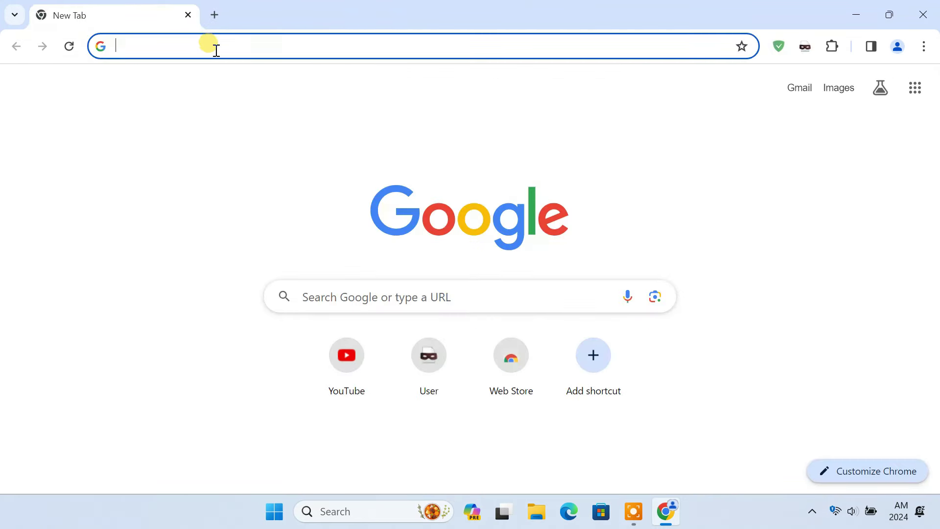
type("youtube.com")
key("Return")
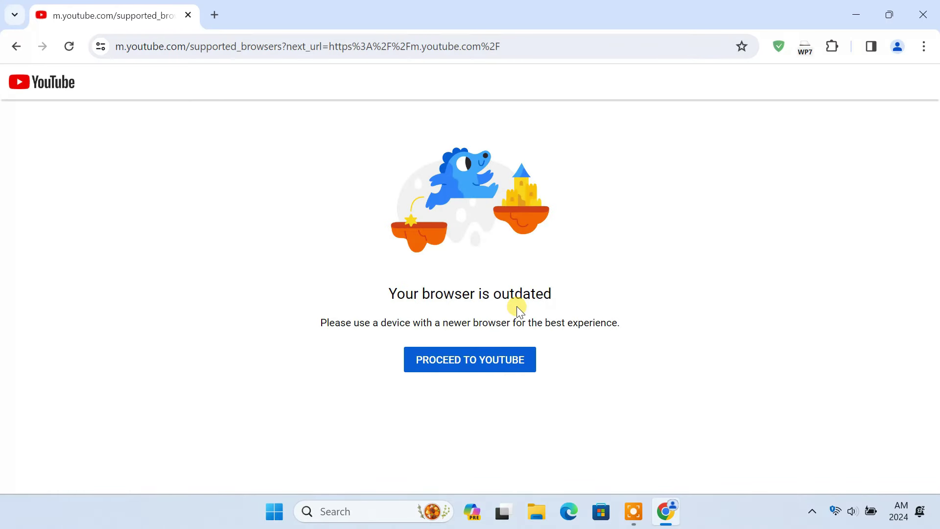
left_click(462, 366)
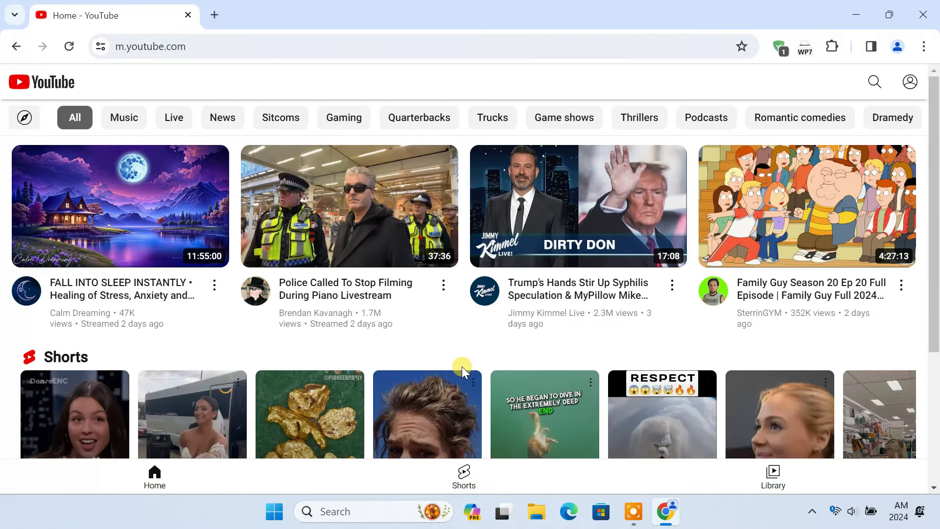
scroll(462, 367, "down", 3)
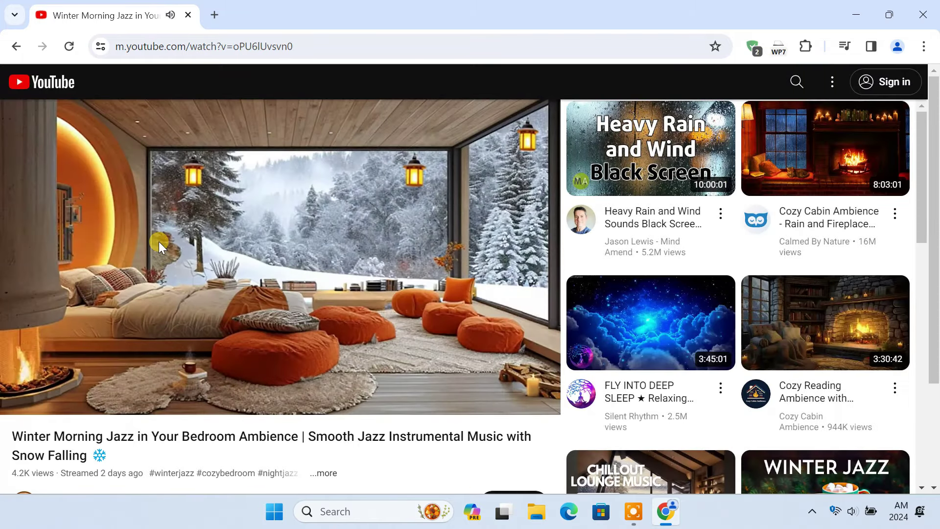
left_click(16, 46)
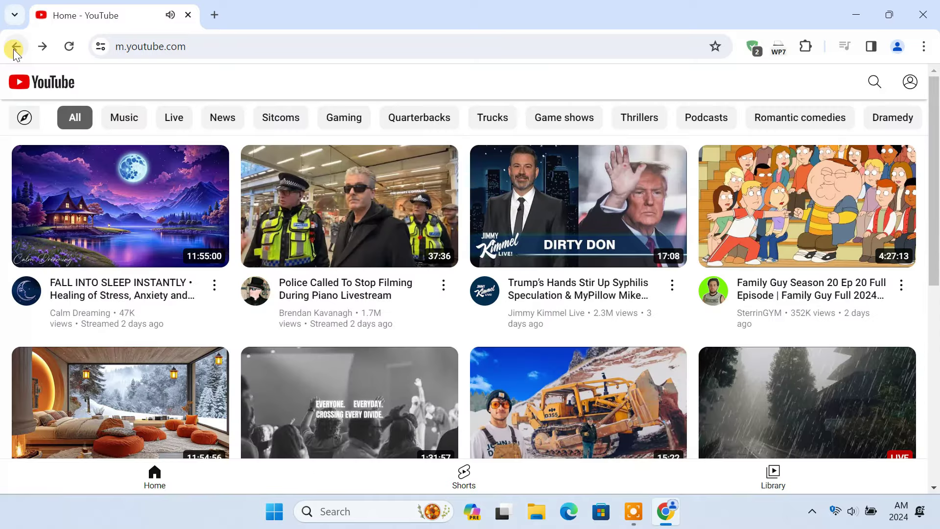
scroll(426, 335, "down", 3)
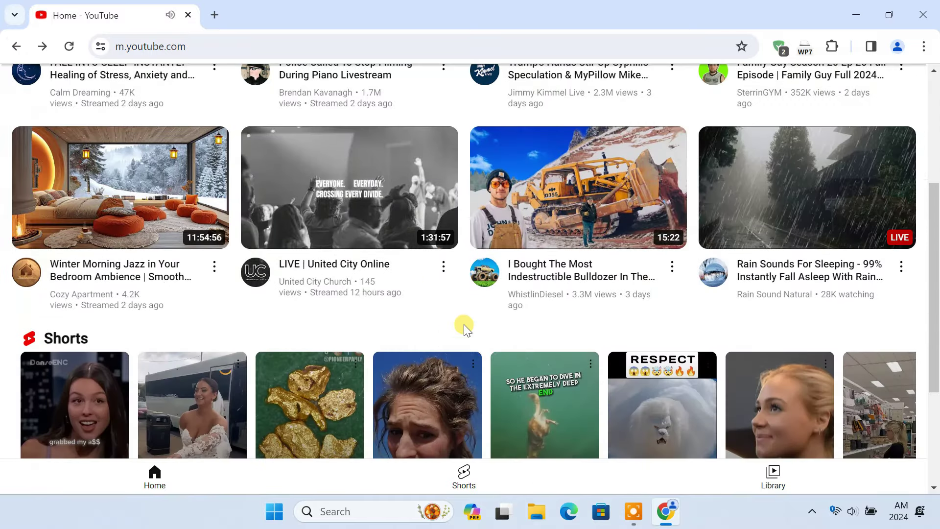
left_click(546, 229)
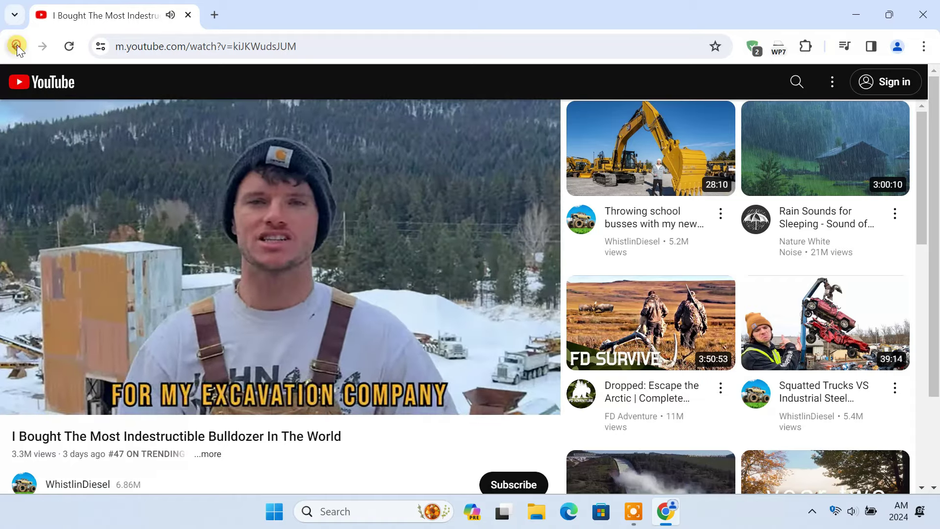
left_click(17, 46)
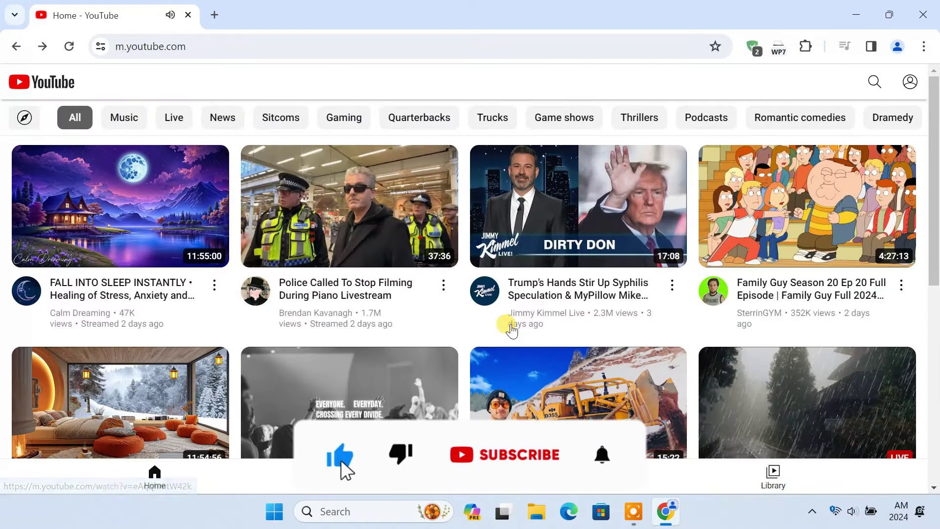
scroll(506, 331, "down", 5)
scroll(506, 331, "down", 2)
scroll(506, 331, "down", 3)
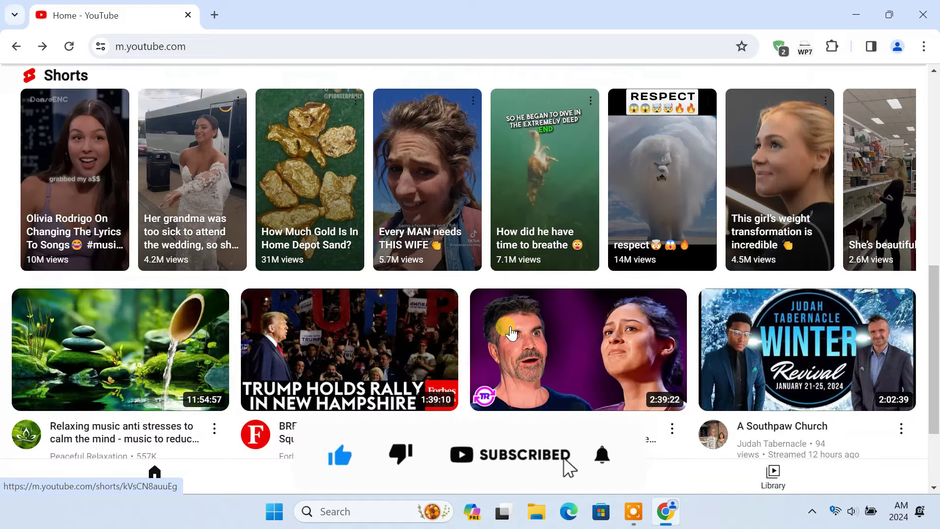
scroll(507, 330, "down", 2)
scroll(506, 330, "down", 3)
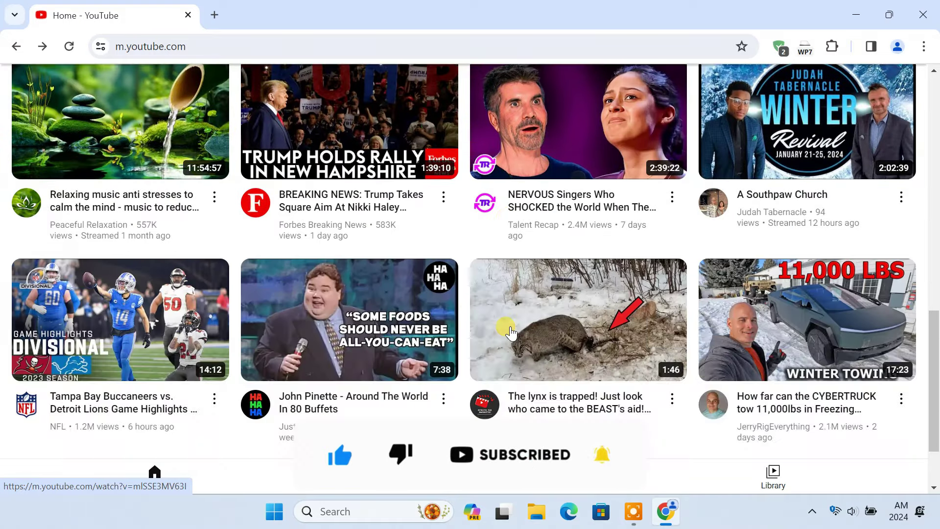